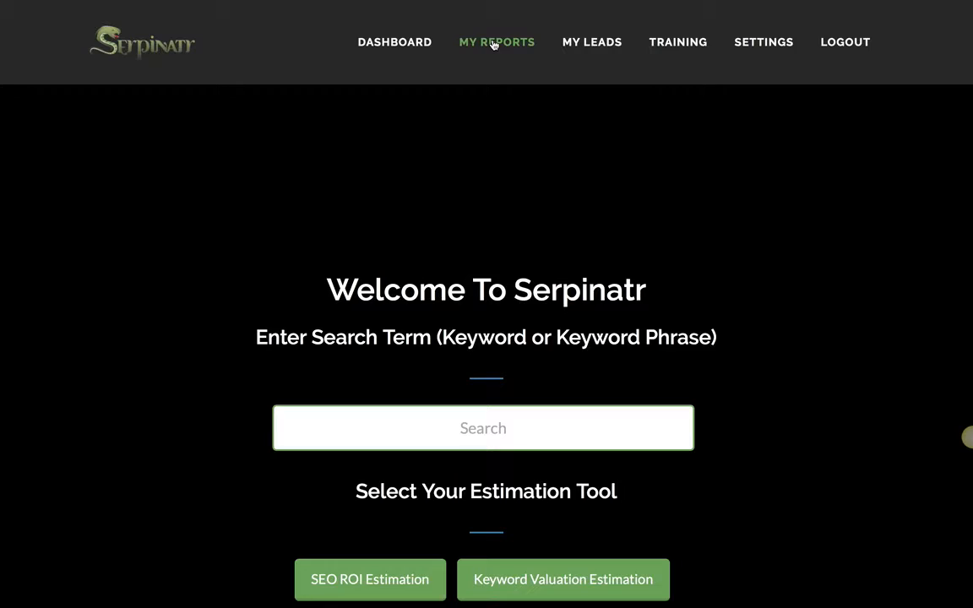
Step: Go to My Reports to see the five saved keyword reports with client names
left_click(494, 42)
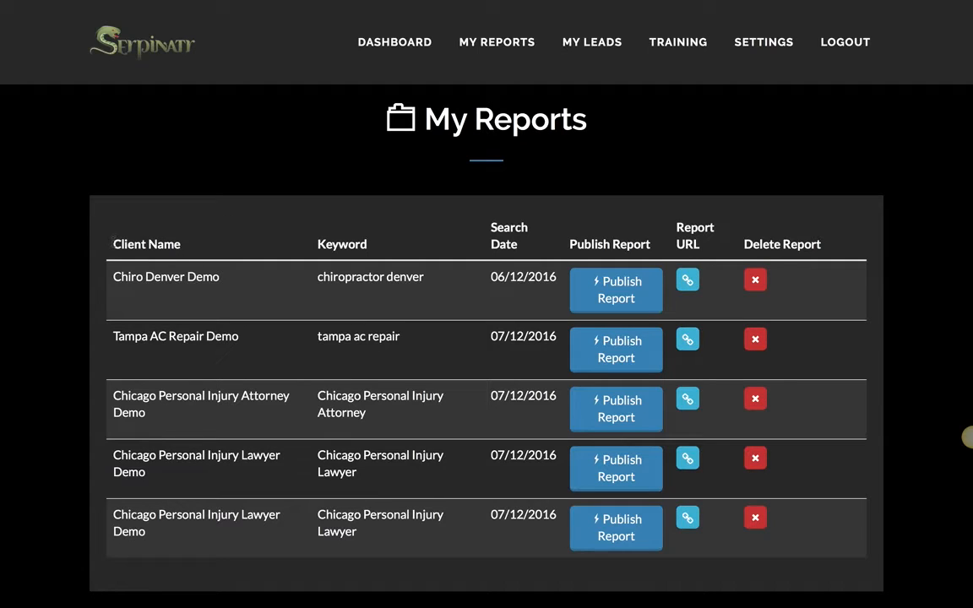
left_click_drag(108, 244, 181, 244)
left_click(304, 243)
left_click(756, 517)
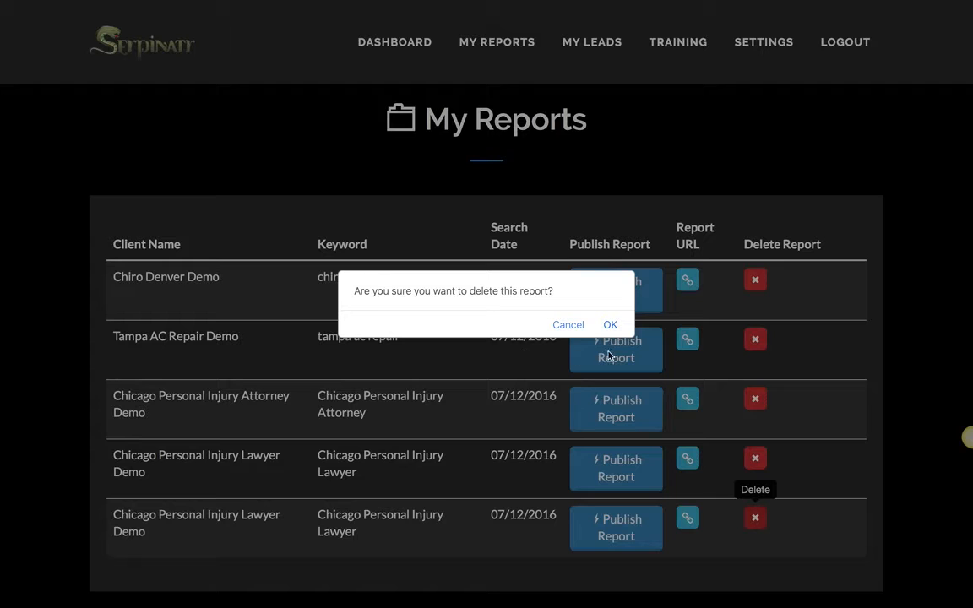
left_click(567, 325)
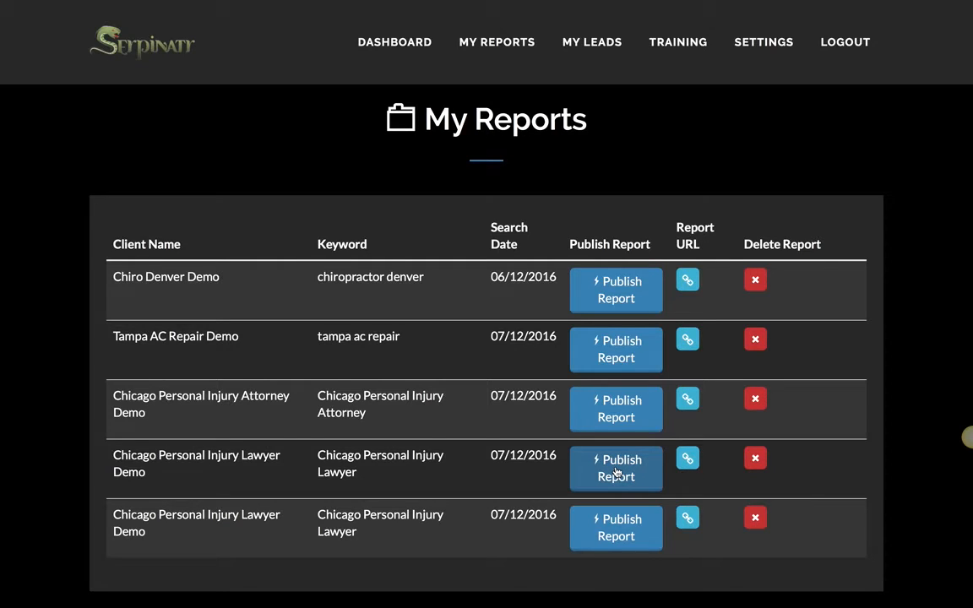
Step: Publish the Chicago Personal Injury Lawyer report without data capture and close the confirmation
left_click(616, 472)
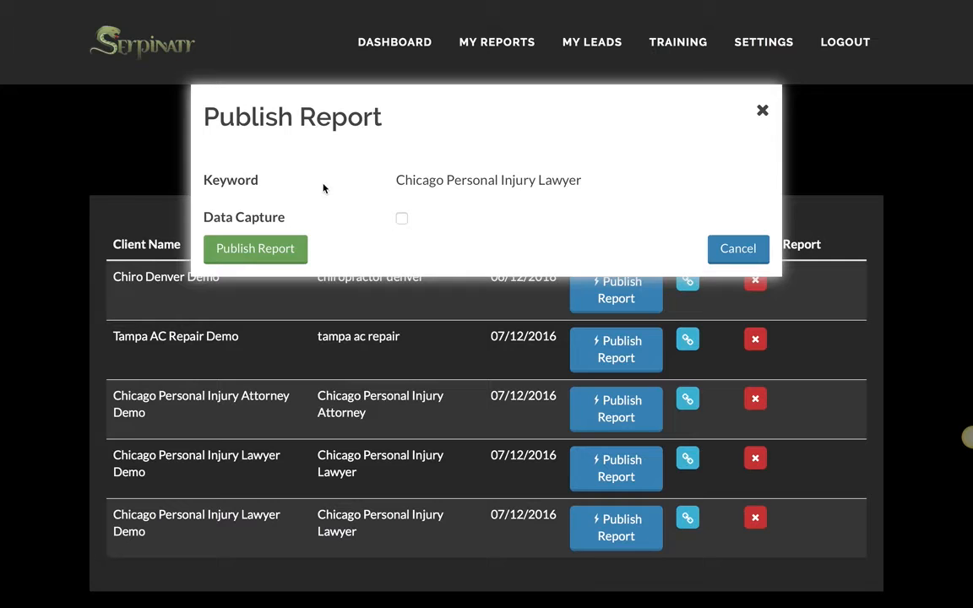
left_click(273, 248)
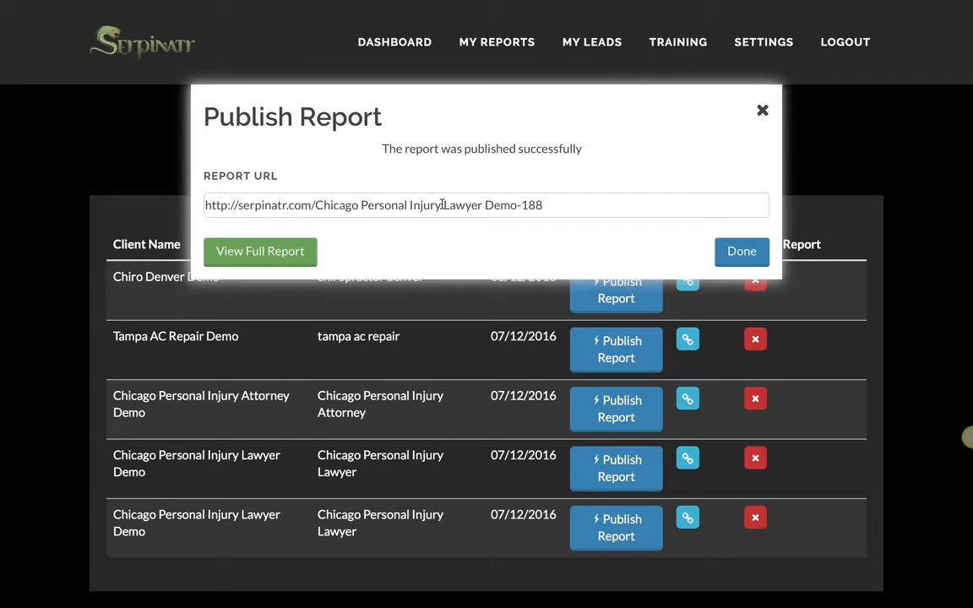
left_click(762, 113)
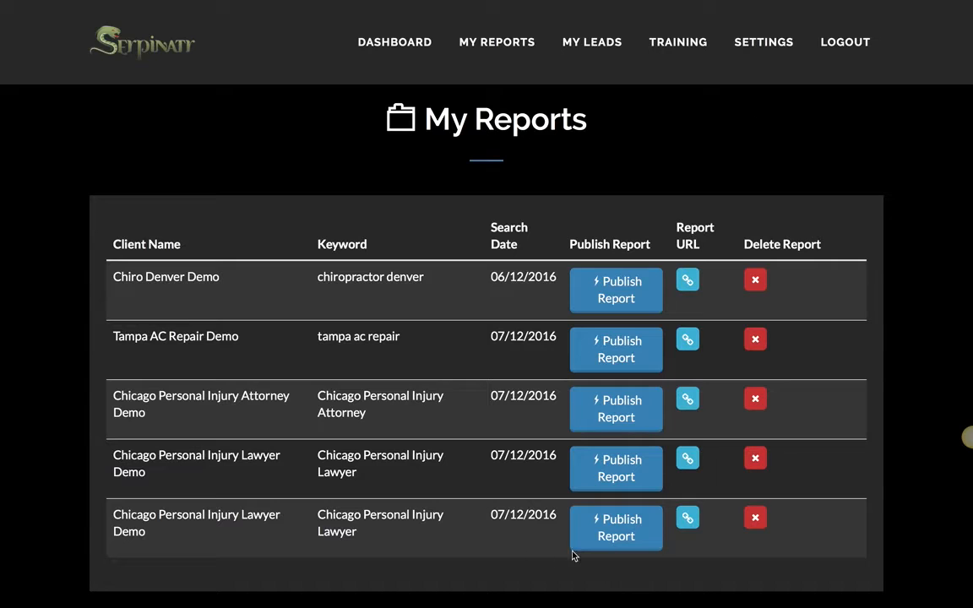
Step: Enable data capture on the fourth-row report, collecting email, phone and name
left_click(615, 467)
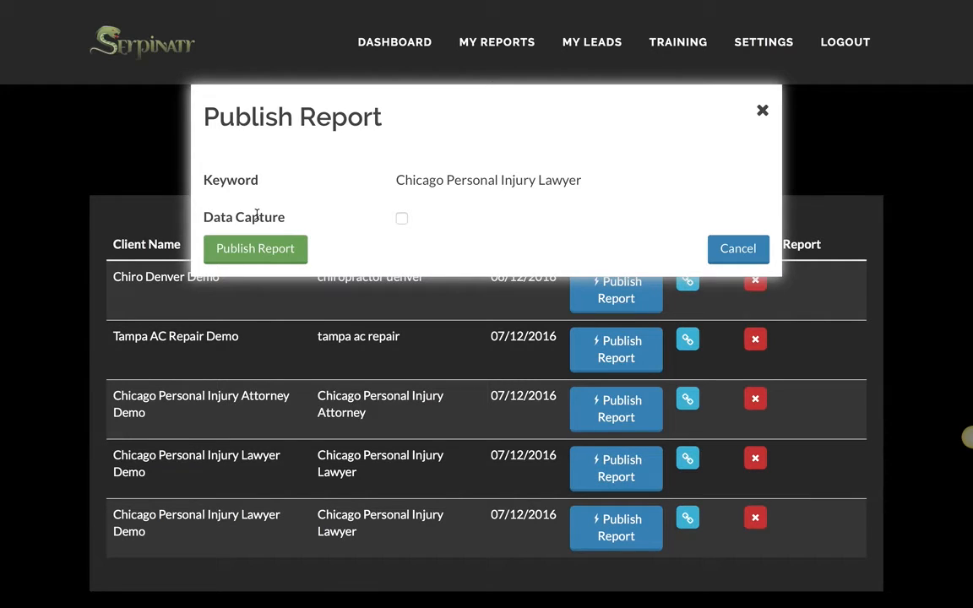
left_click(402, 219)
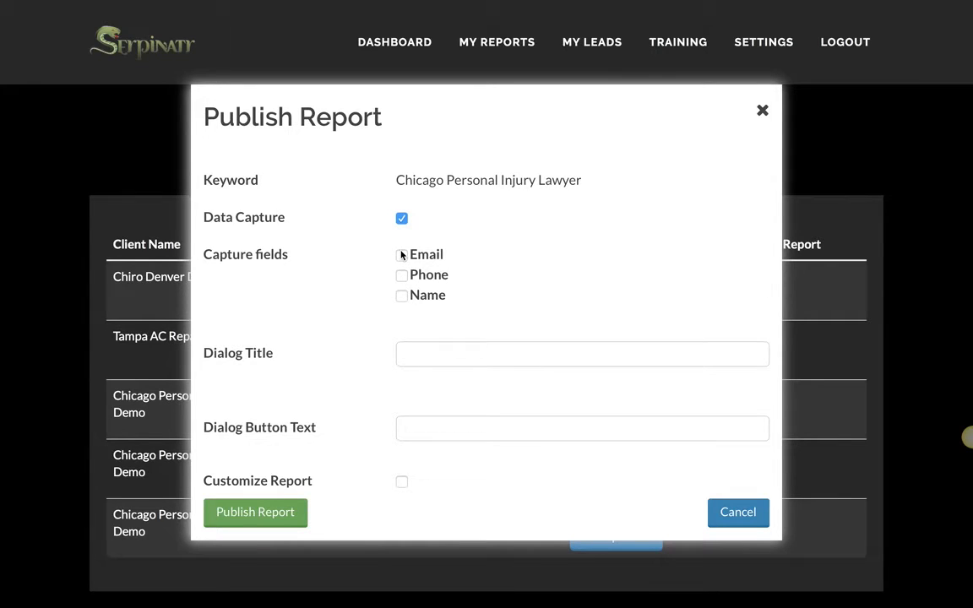
left_click(401, 256)
left_click(402, 276)
left_click(401, 297)
Step: Enter popup title 'Get Your Free Keyword Valuation Report!' and button text 'Claim Your Report Now!'
left_click_drag(185, 109, 306, 121)
left_click(344, 106)
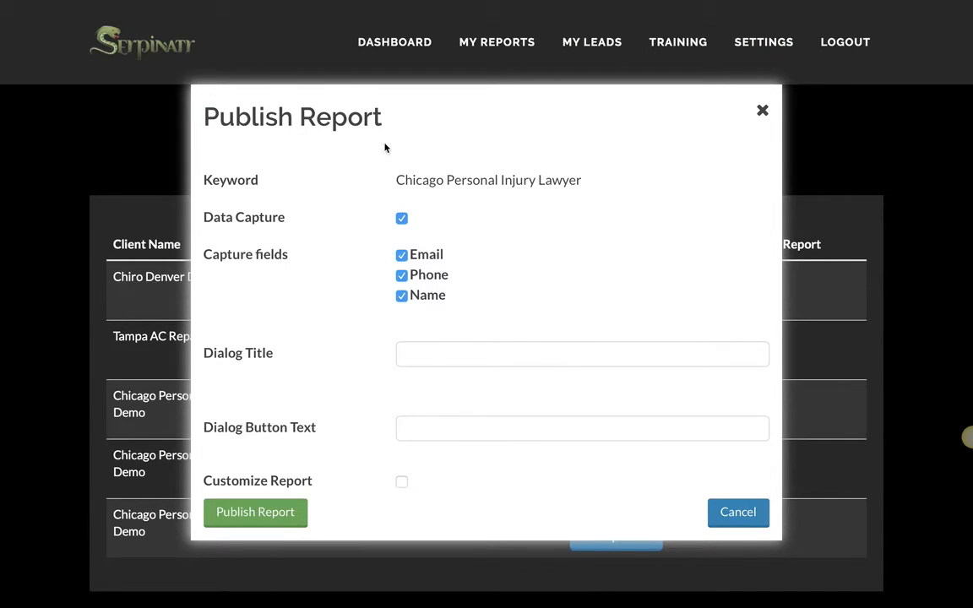
left_click(442, 356)
type("Get ")
type("Your Free ")
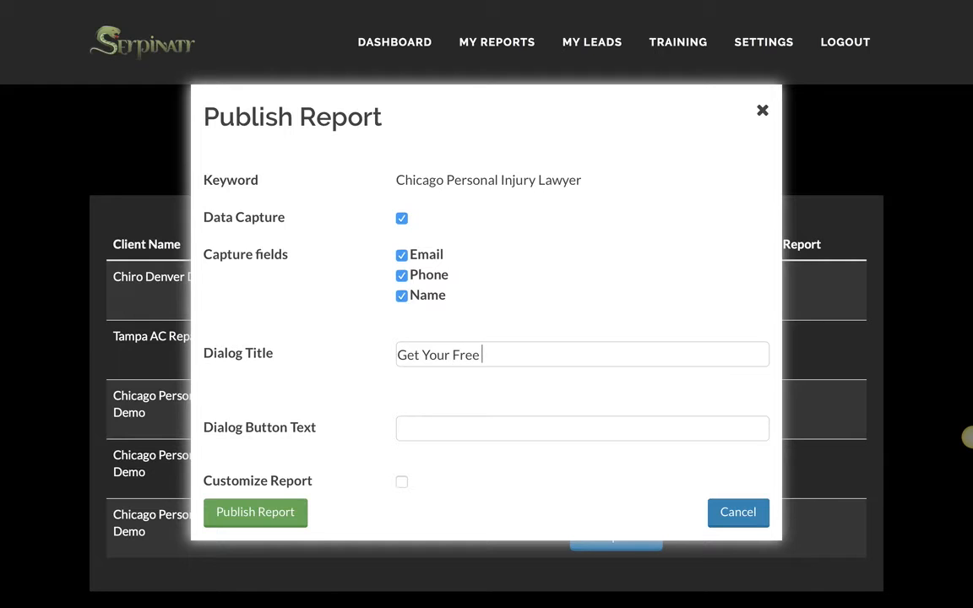
type("Keywor")
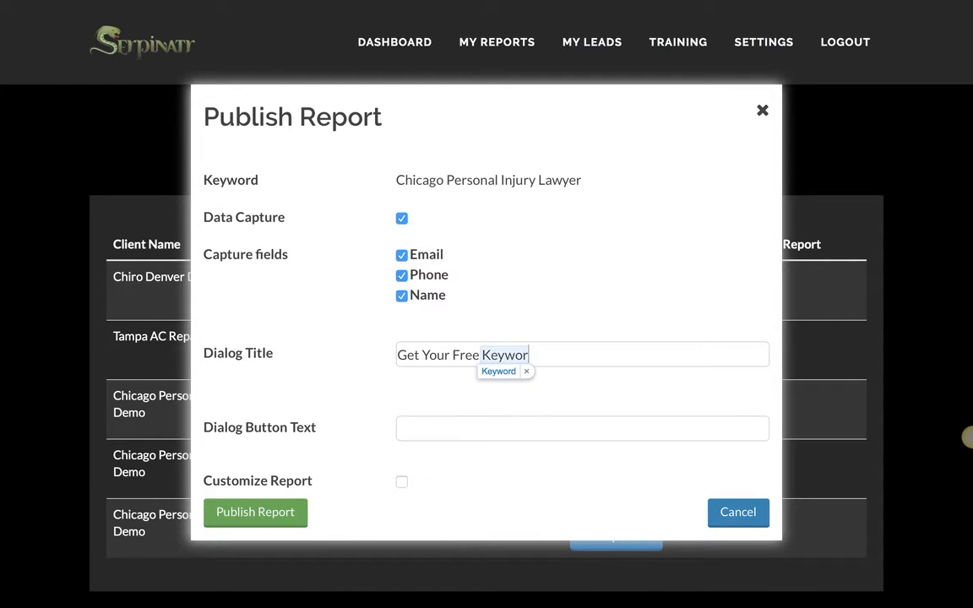
type("d ")
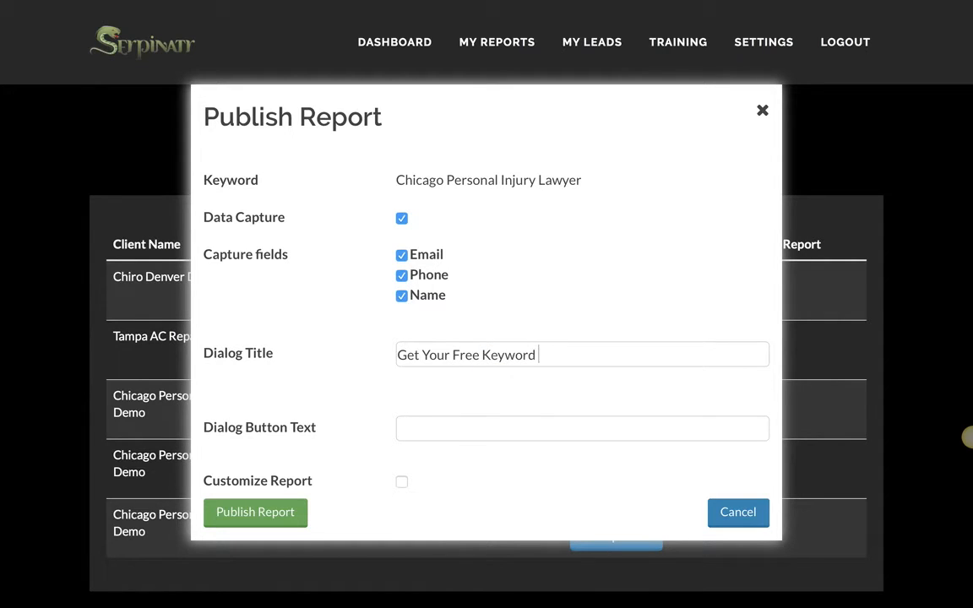
type("Valuation Rep")
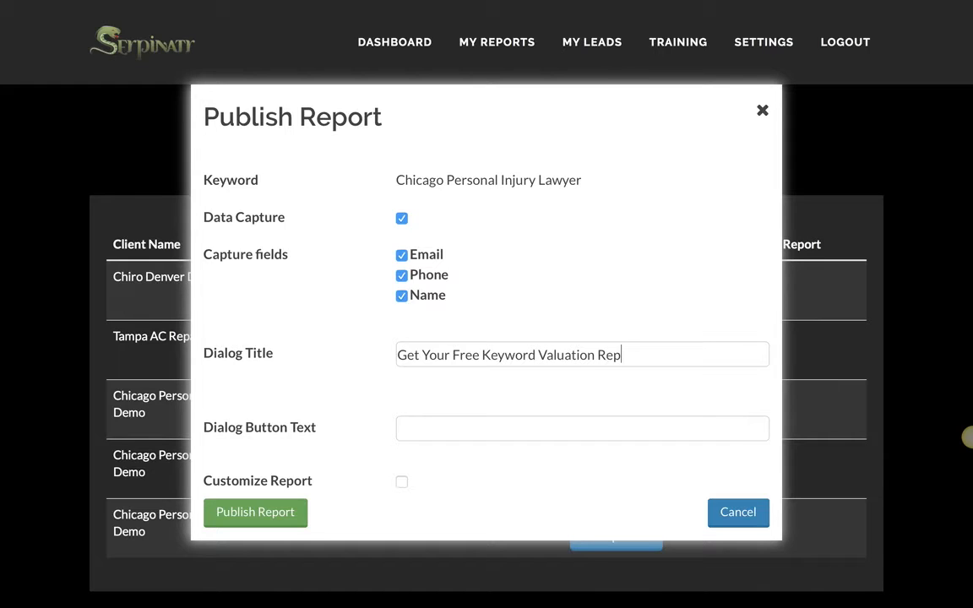
type("rot")
key("BackSpace")
key("BackSpace")
key("BackSpace")
type("ort!")
left_click(422, 428)
type("Claim Your Repo")
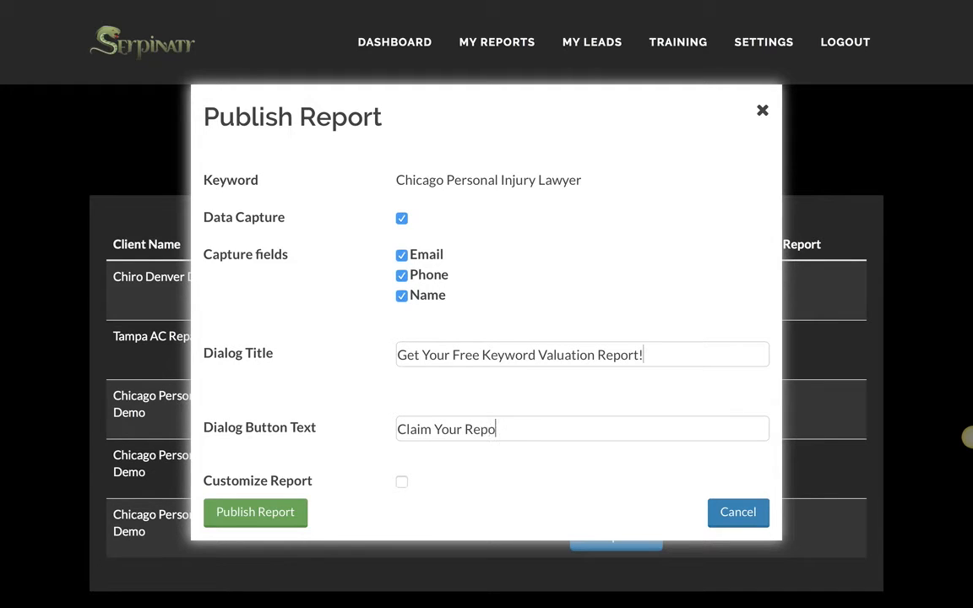
type("rt Now!")
Step: Turn on Customize Report and enter the company name ABC Co
left_click(402, 484)
scroll(600, 494, "down", 4)
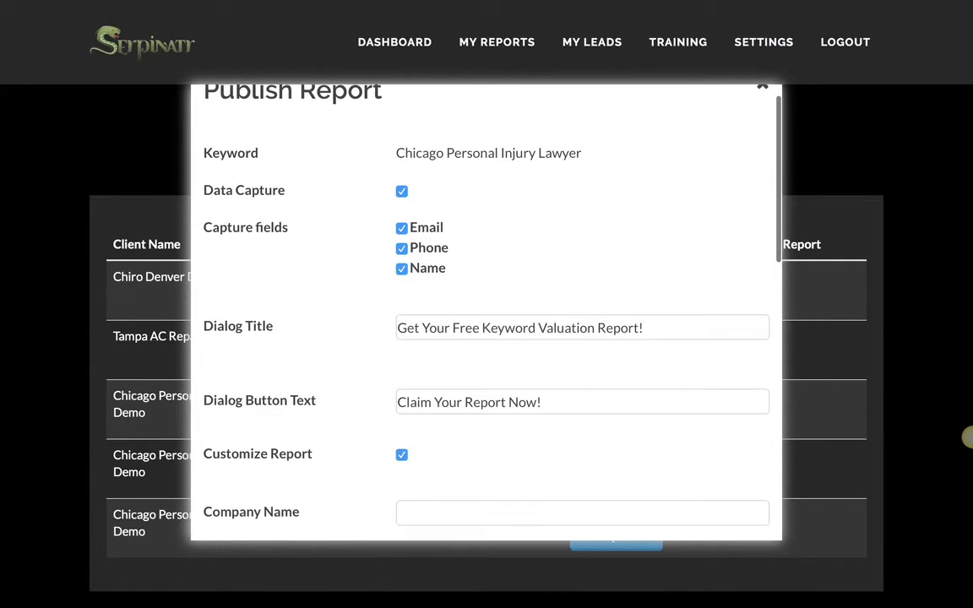
scroll(545, 254, "down", 1)
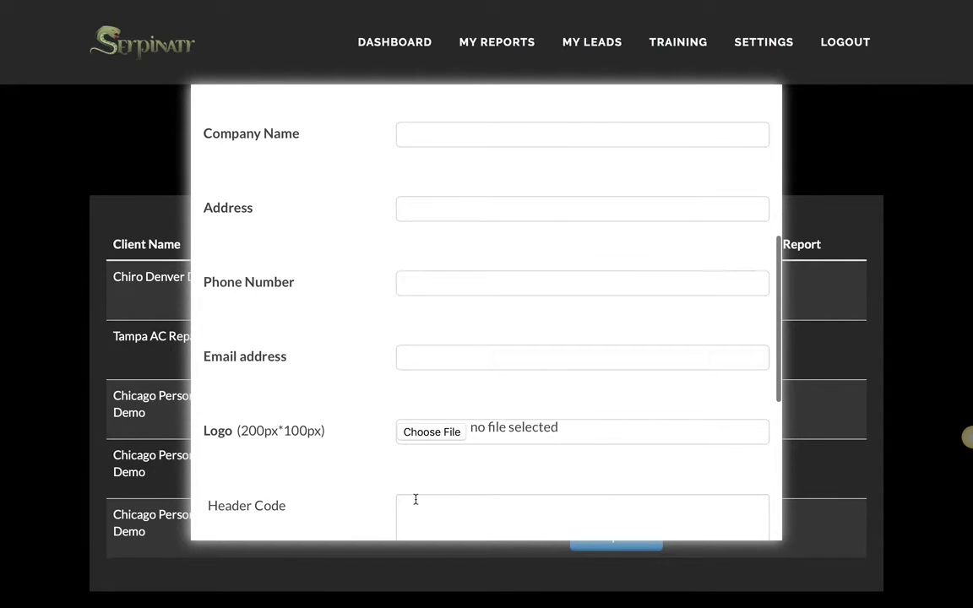
scroll(699, 301, "down", 5)
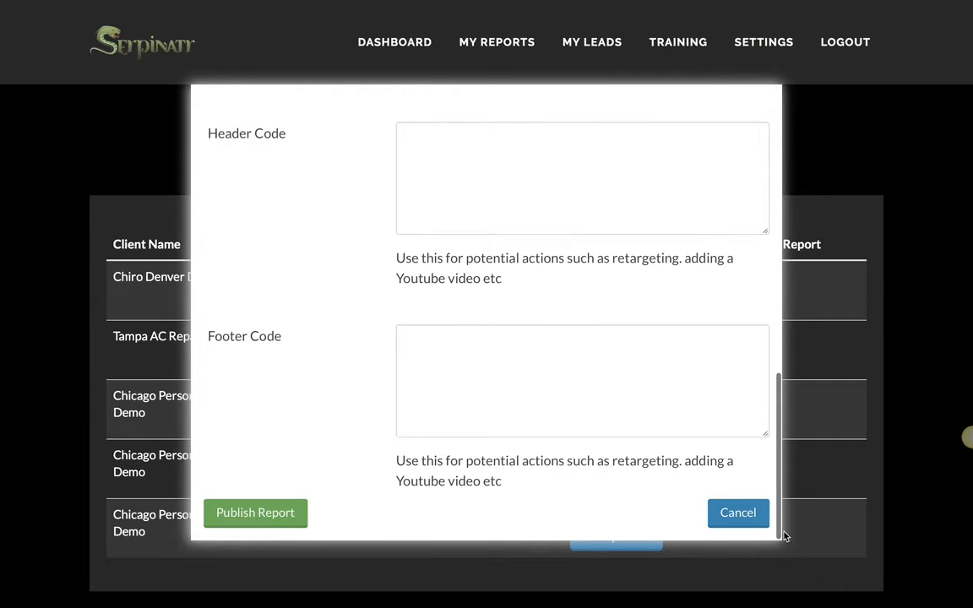
left_click_drag(783, 536, 798, 317)
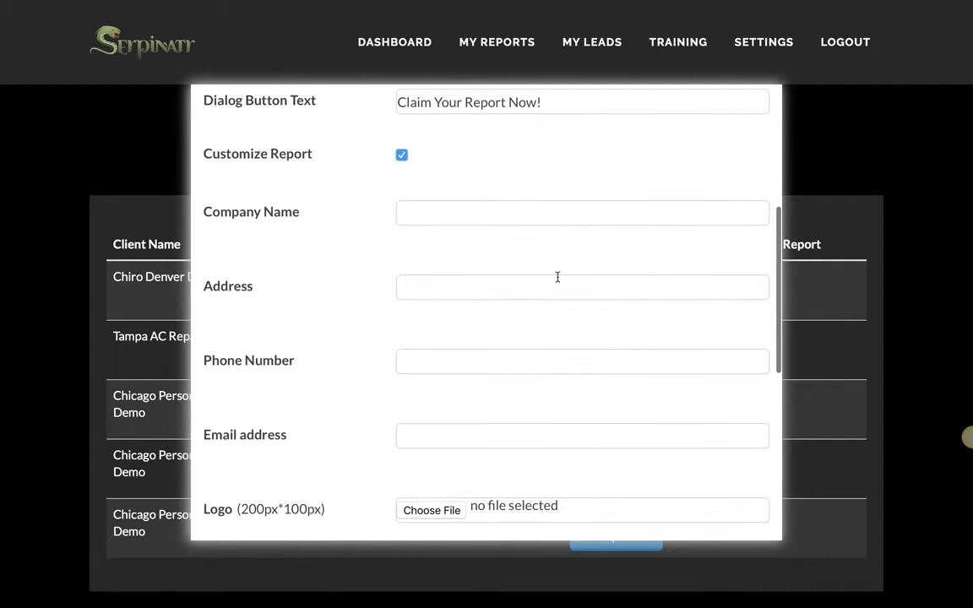
left_click(432, 204)
type("Ab")
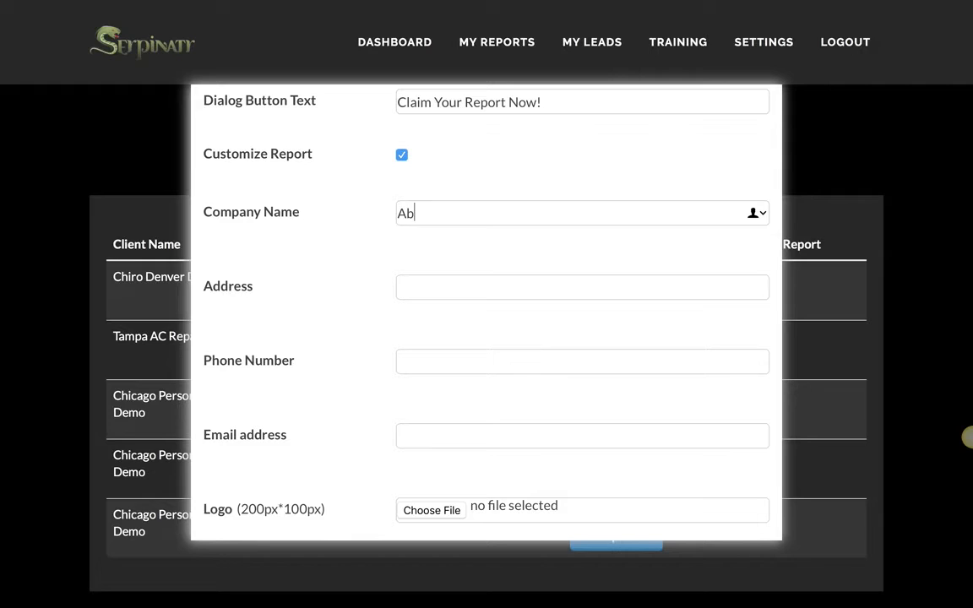
key("BackSpace")
type("BC Com")
key("BackSpace")
Step: Fill in the contact's name with CEO title, the phone number and the e-mail address
left_click(442, 283)
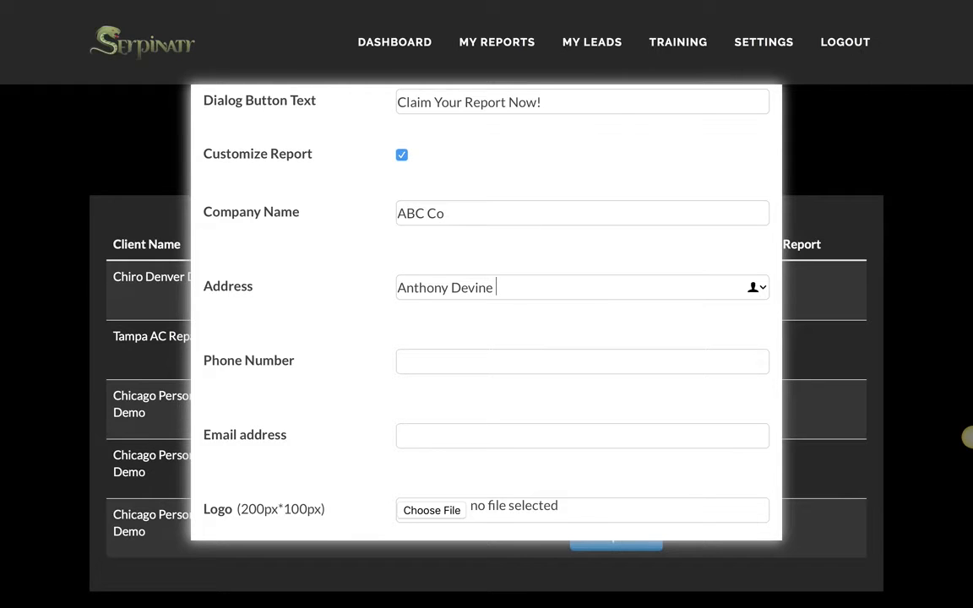
type("| DE")
key("BackSpace")
key("BackSpace")
type("CEO")
left_click(446, 356)
type("(555)555")
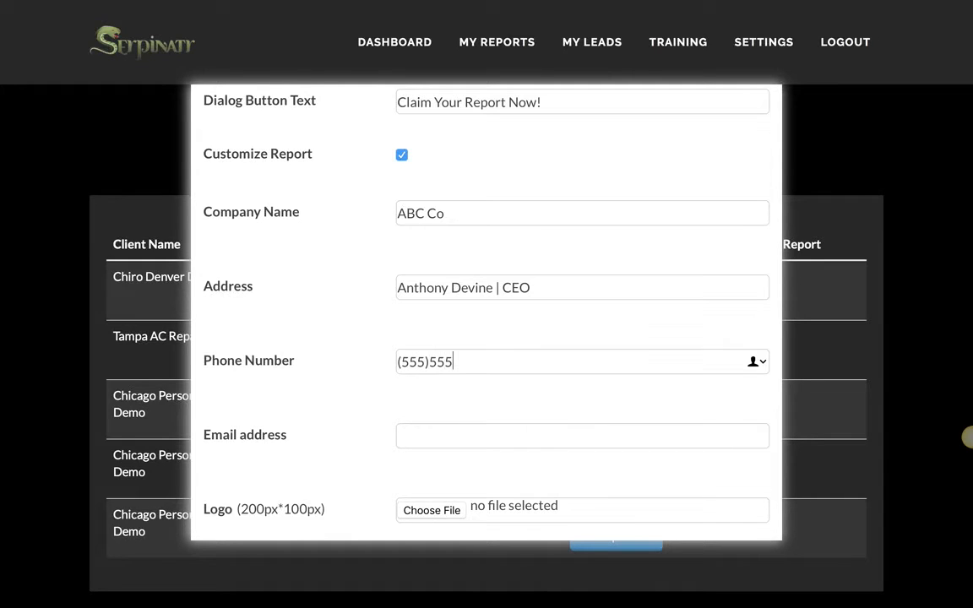
type("-5555")
left_click(432, 433)
key("BackSpace")
key("BackSpace")
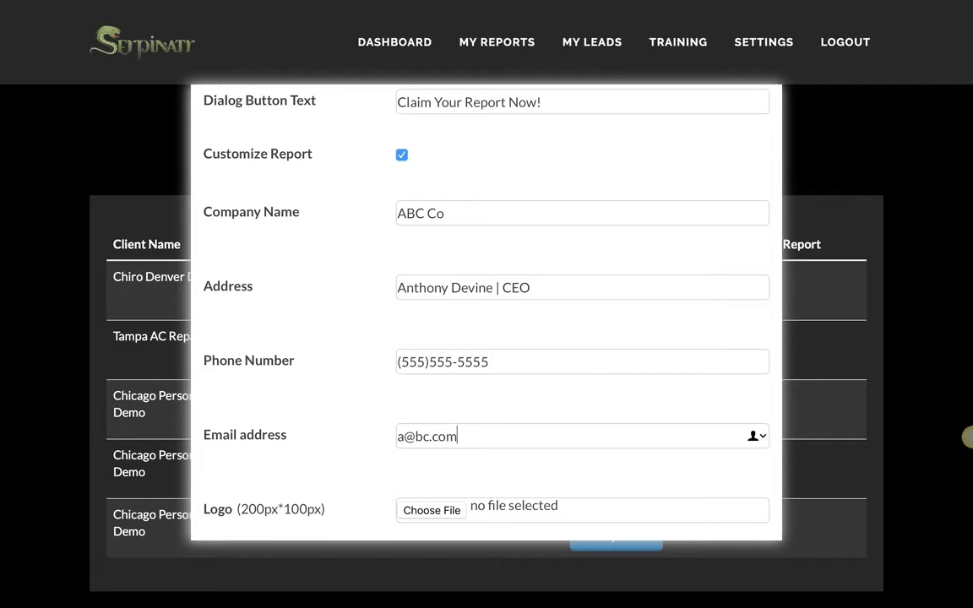
Step: Search all files for 'serpinatr logo' and attach SerpinatrLogo2.png as the report logo
left_click(443, 512)
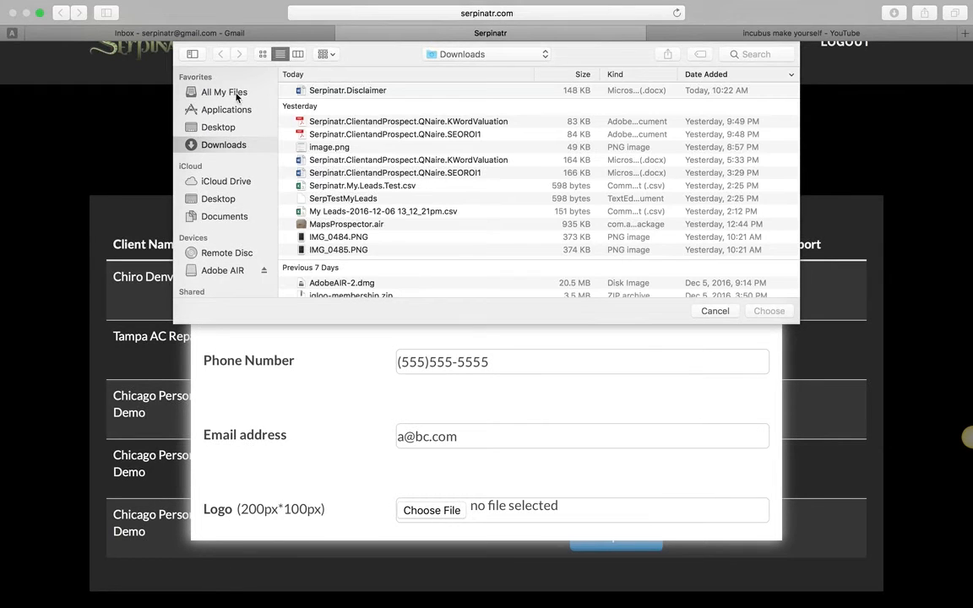
left_click(234, 95)
left_click(753, 54)
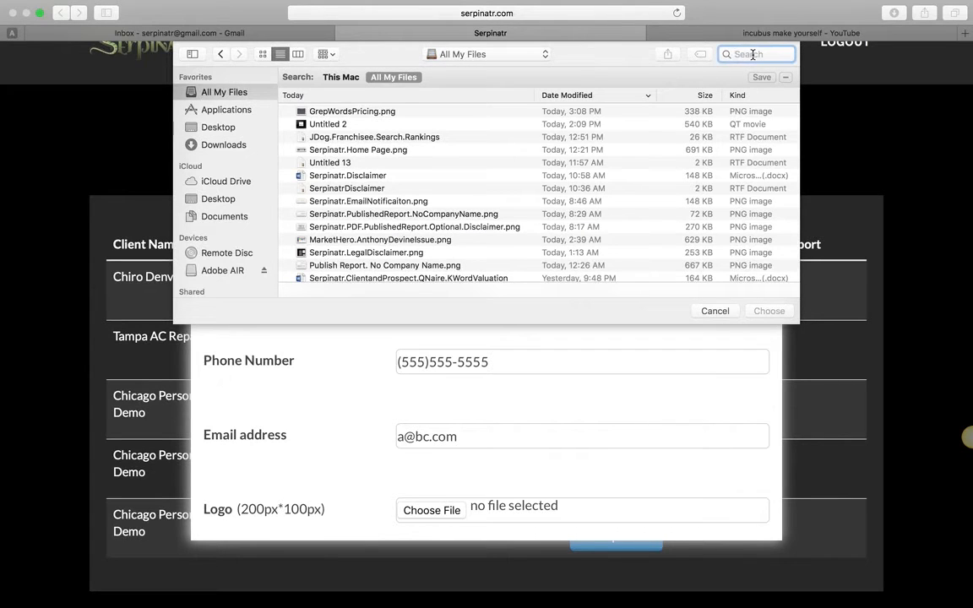
type("serpinat")
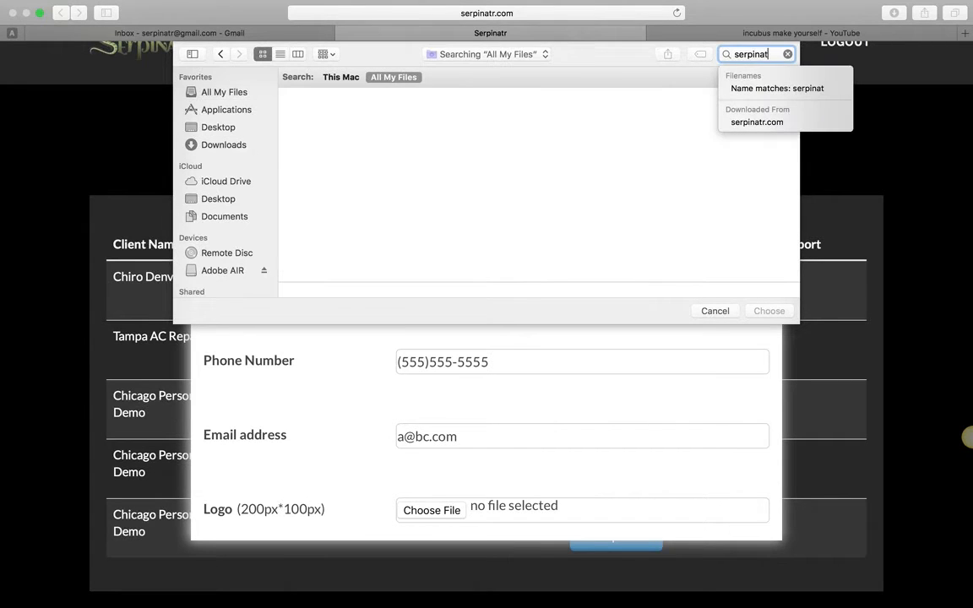
type("r logo")
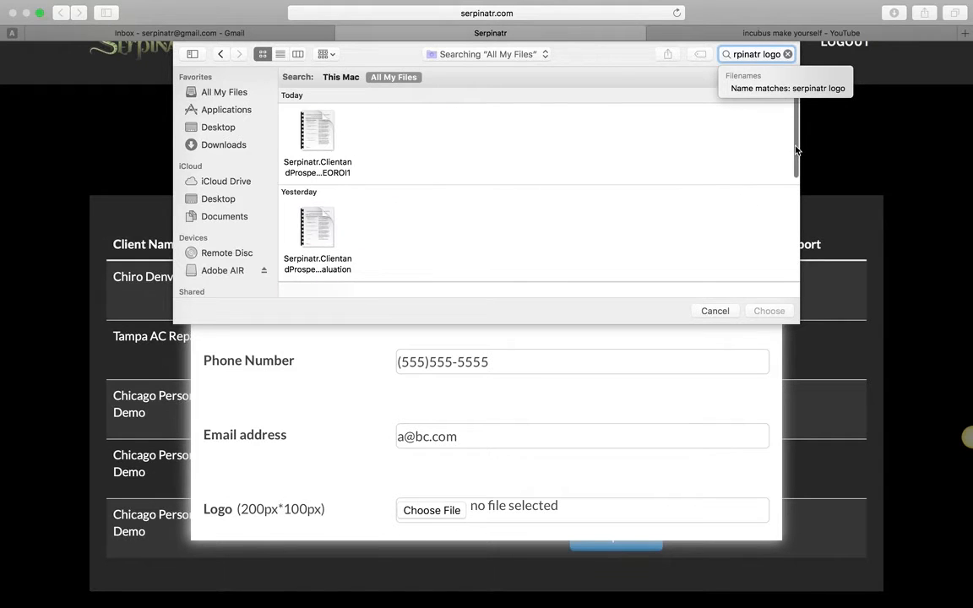
scroll(795, 166, "down", 2)
scroll(796, 166, "down", 3)
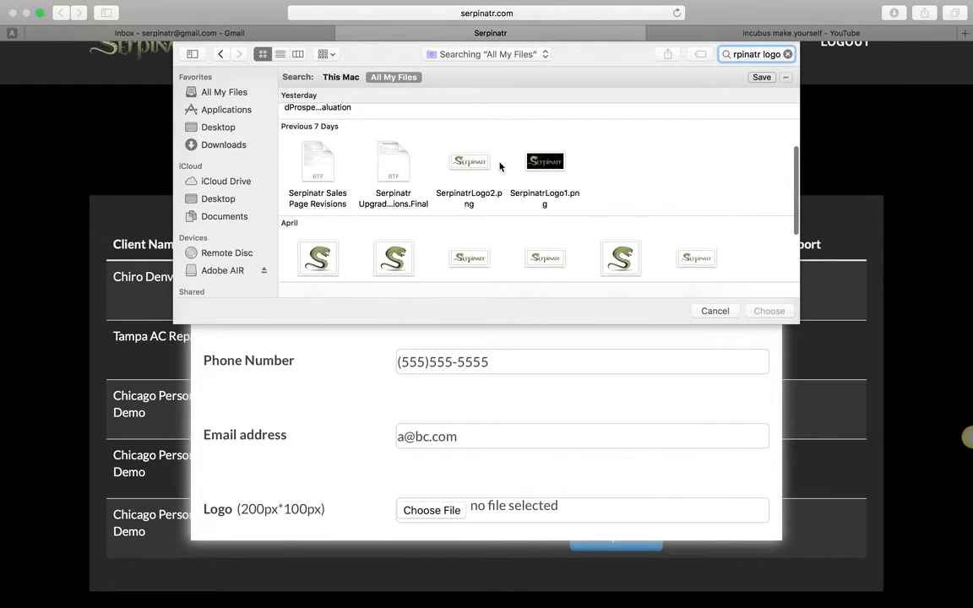
left_click(470, 164)
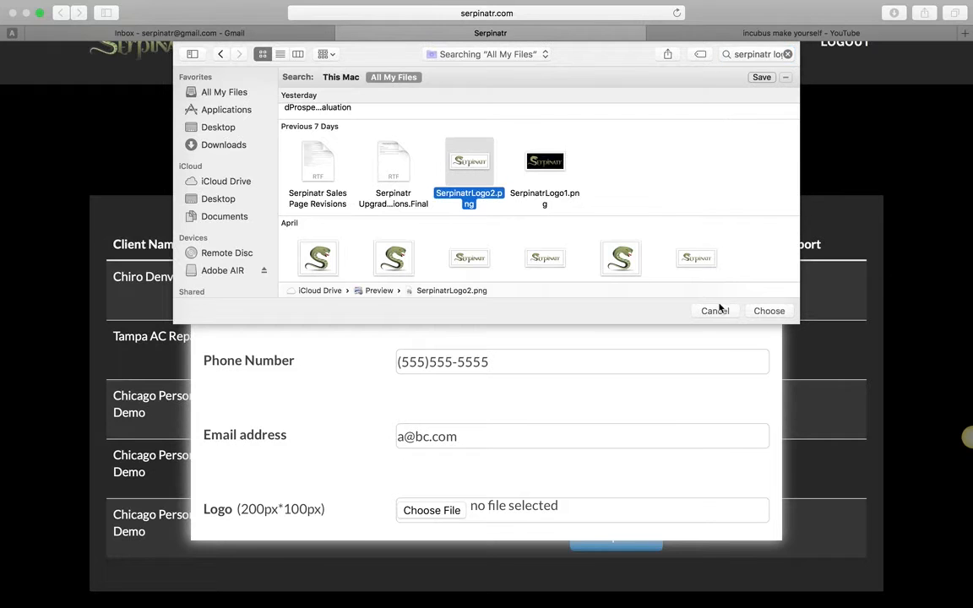
left_click(769, 311)
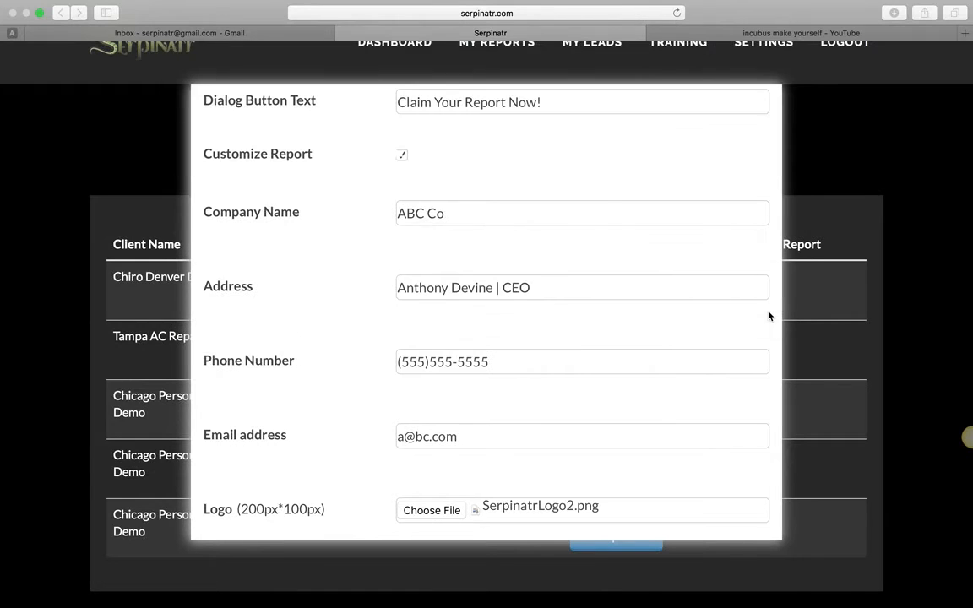
left_click(647, 510)
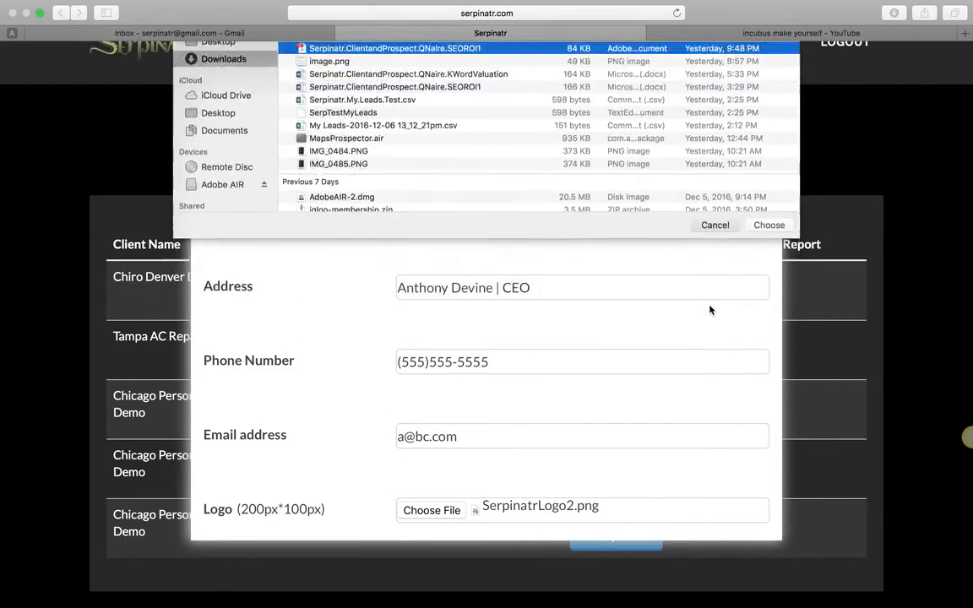
Step: Paste the YouTube iframe embed code into both the Header Code and Footer Code fields
scroll(727, 471, "down", 1)
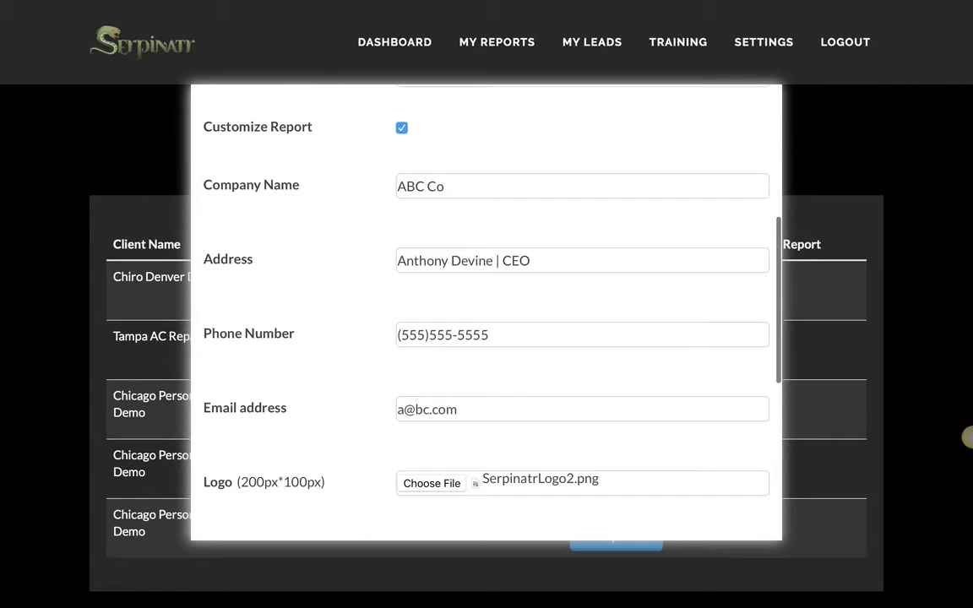
scroll(485, 337, "down", 10)
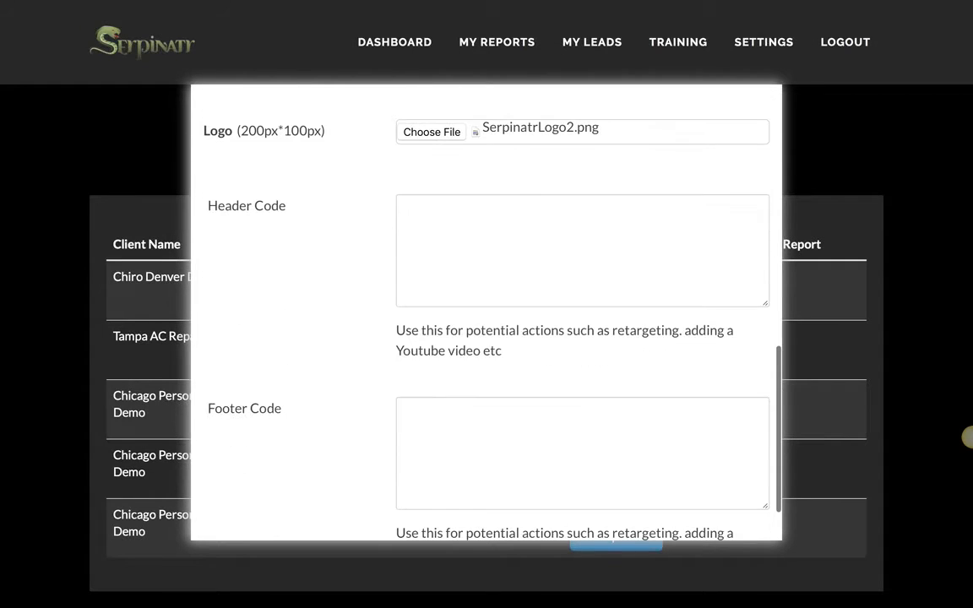
left_click(452, 211)
type("<iframe width=\"560\" height=\"315\" src=\"https://www.youtube.com/embed/sTfkd7dHVSM\" frameborder=\"0\" allowfullscreen></iframe>")
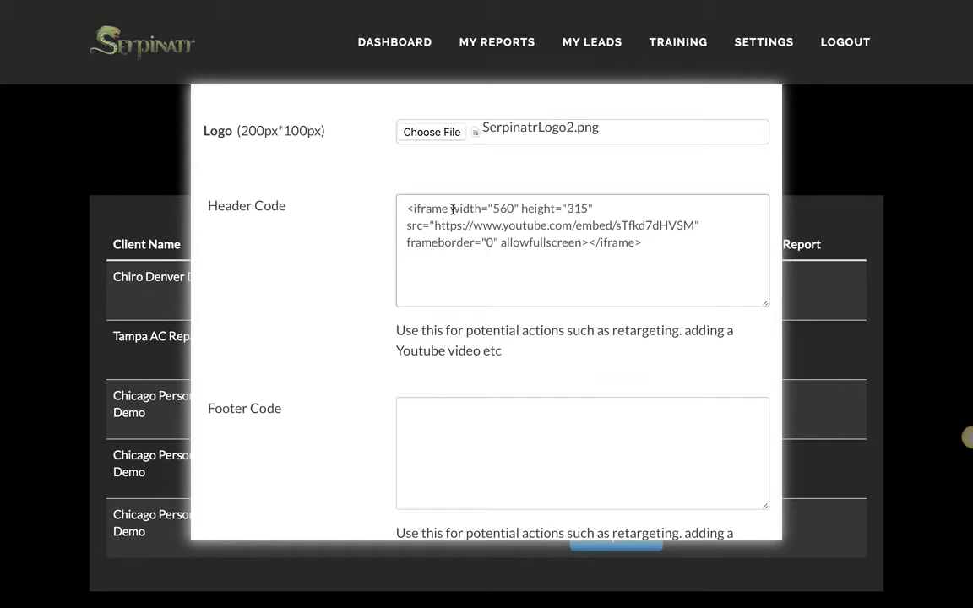
left_click(473, 423)
type("<iframe width=\"560\" height=\"315\" src=\"https://www.youtube.com/embed/sTfkd7dHVSM\" frameborder=\"0\" allowfullscreen></iframe>")
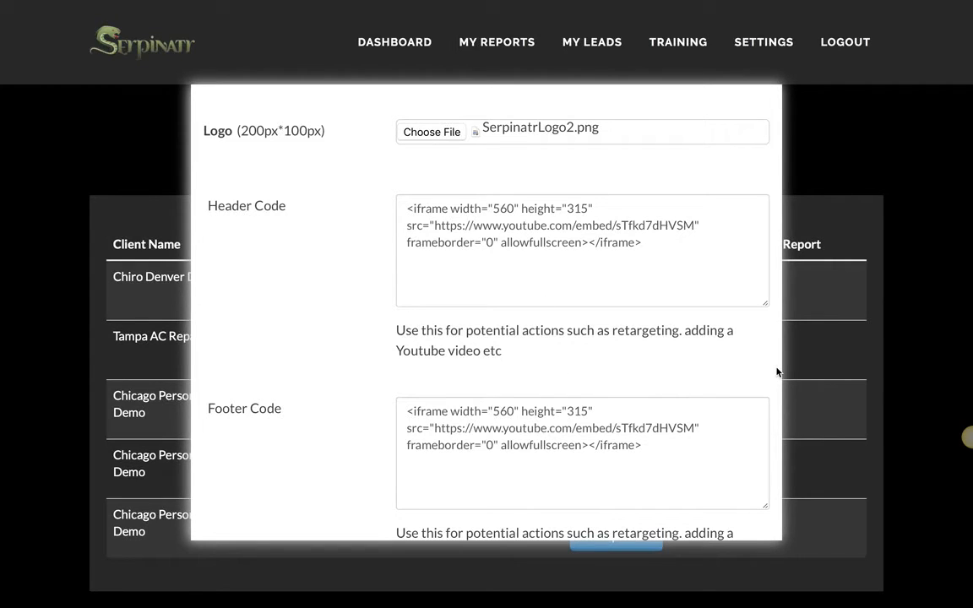
scroll(778, 371, "down", 5)
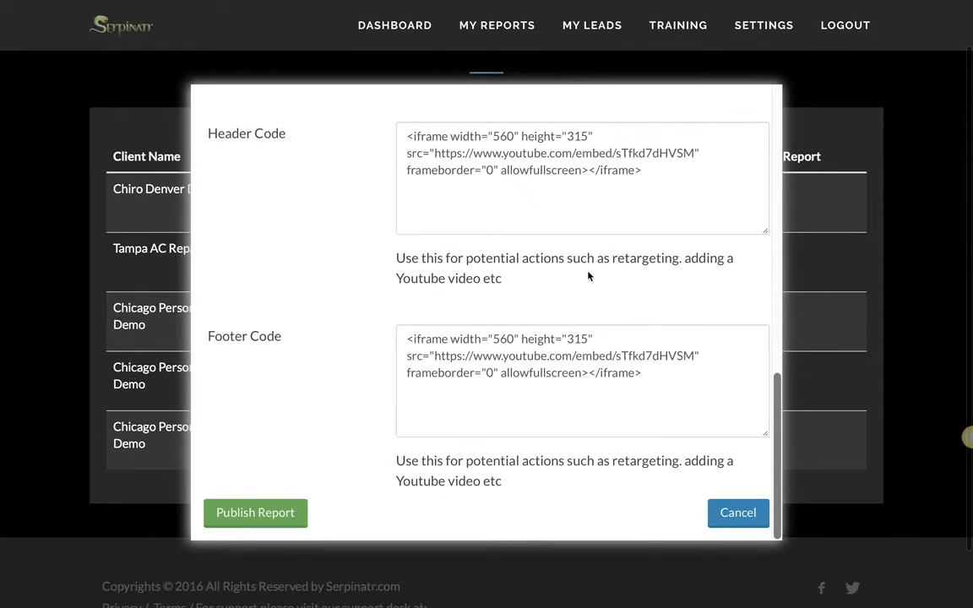
Step: Publish the customized report and select its report URL ending Demo-188
left_click(282, 511)
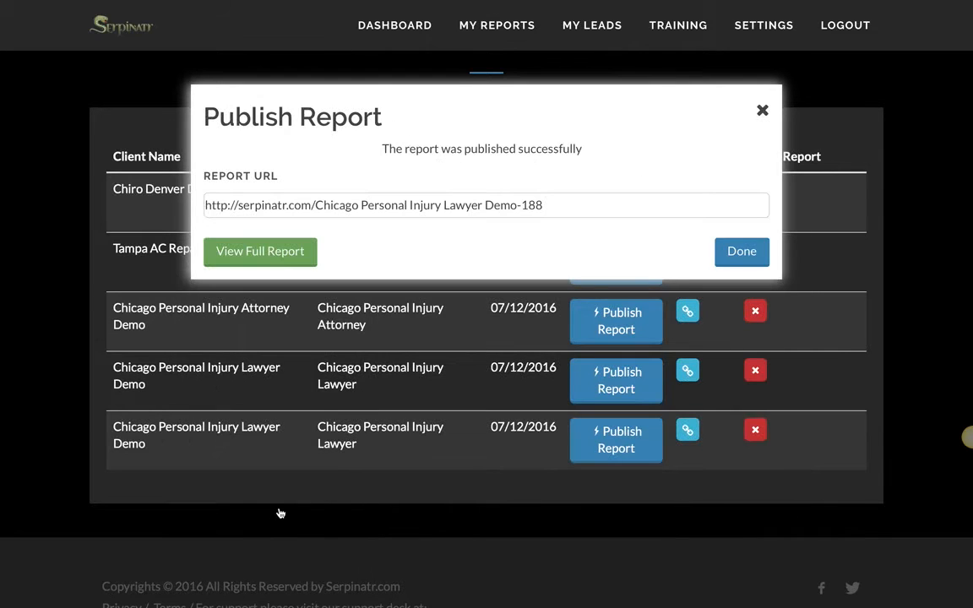
left_click_drag(544, 205, 171, 190)
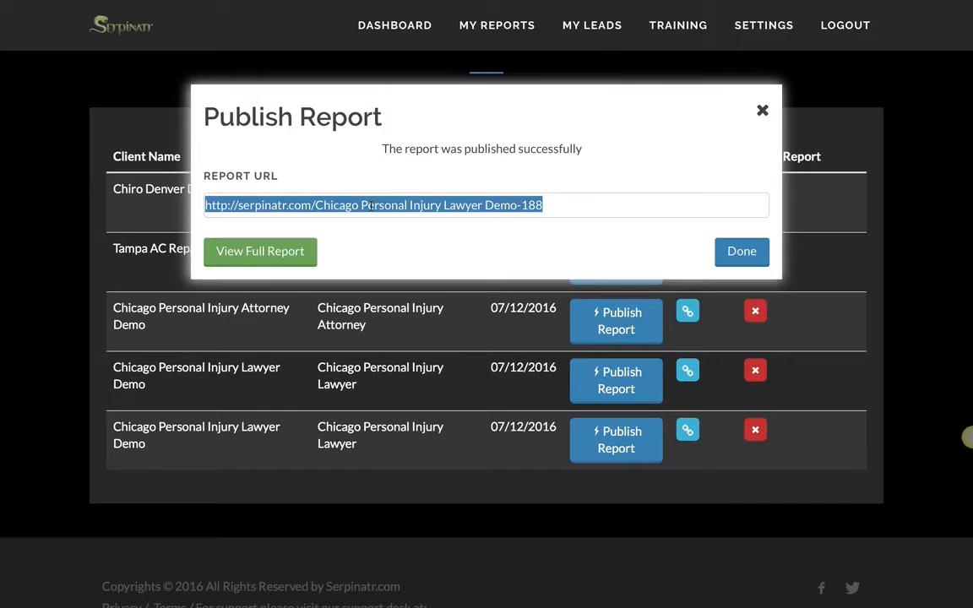
left_click(558, 202)
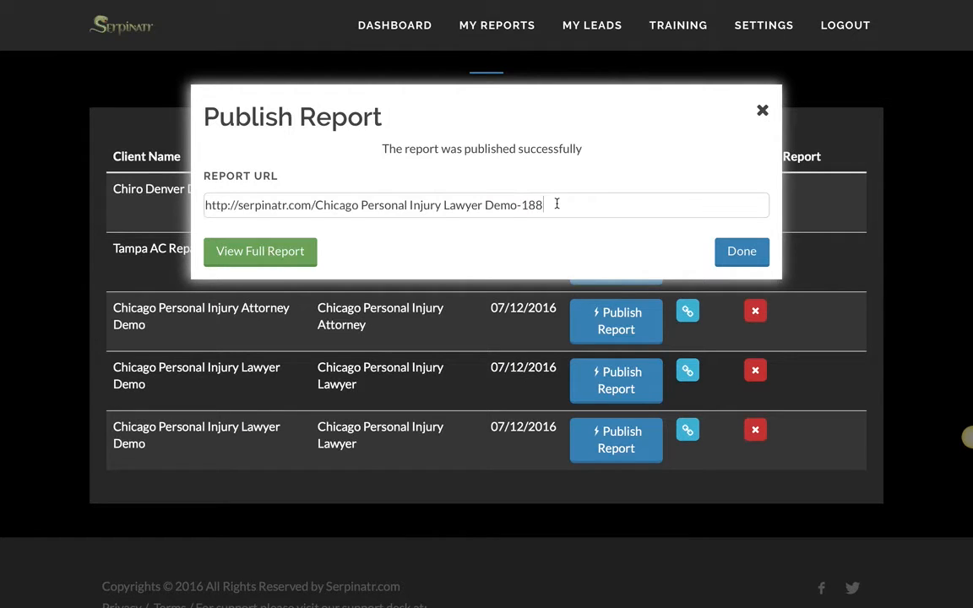
Step: Open the full report and submit the lead form with a phone number and name but no email
left_click(258, 253)
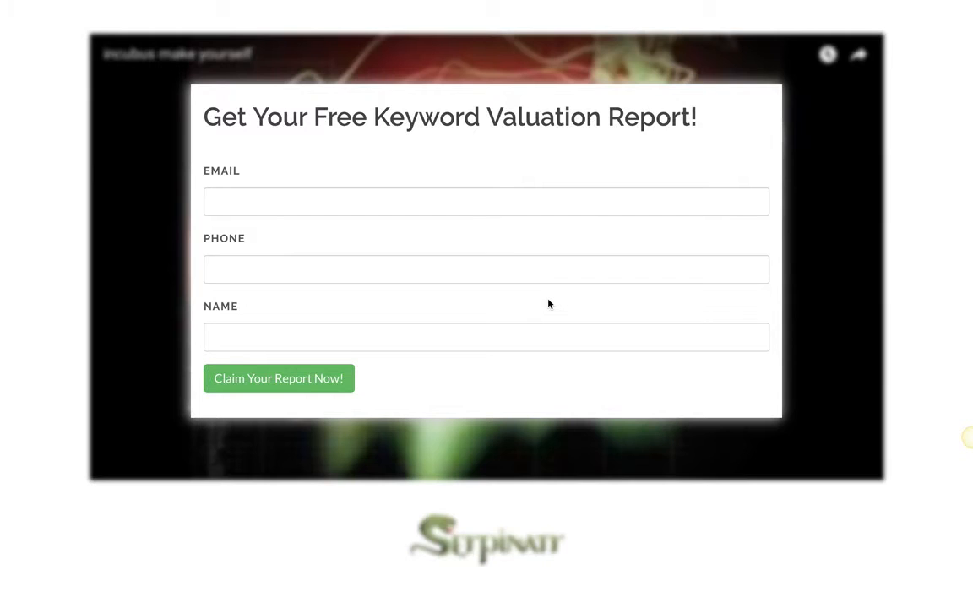
left_click(243, 197)
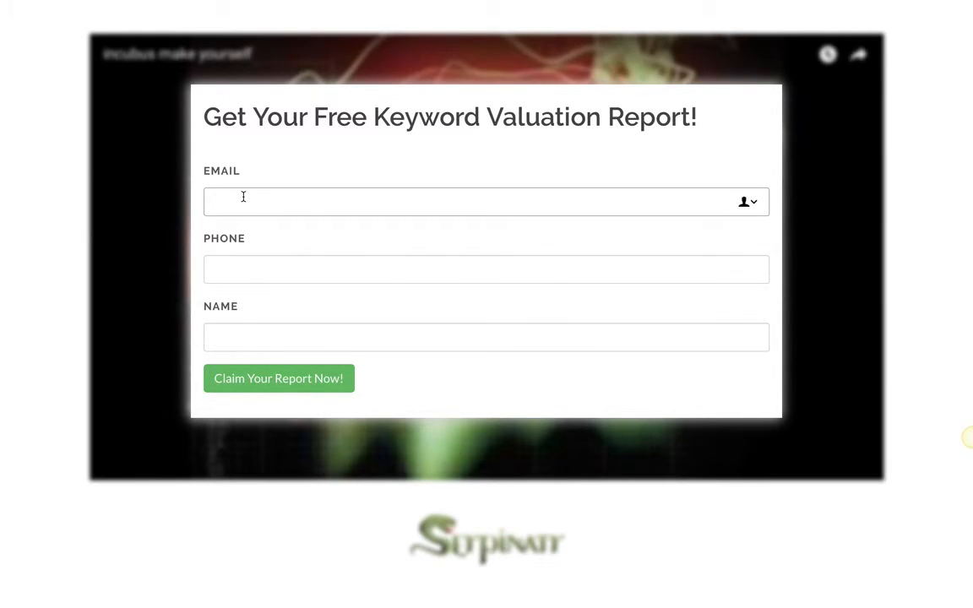
left_click(241, 267)
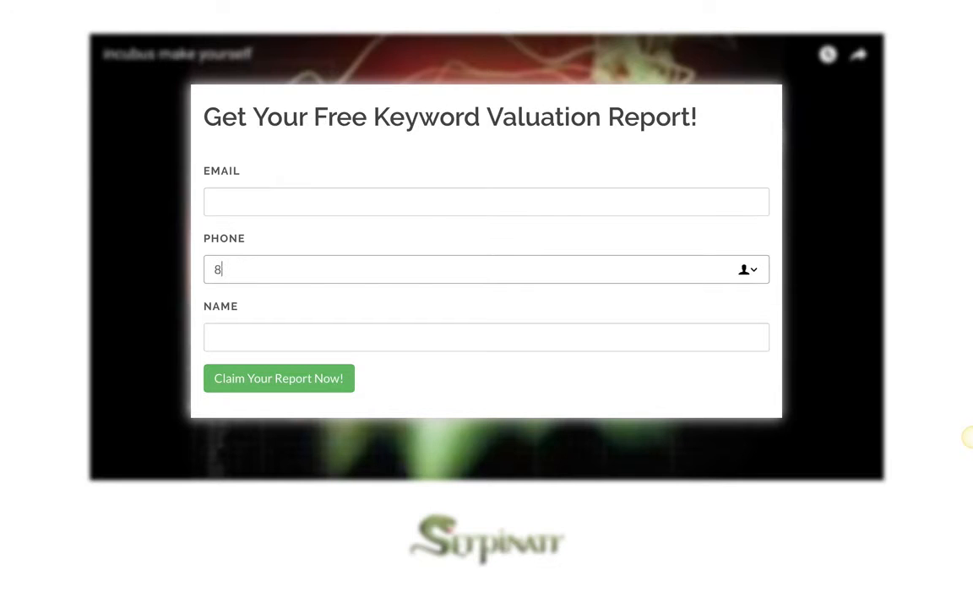
left_click(240, 340)
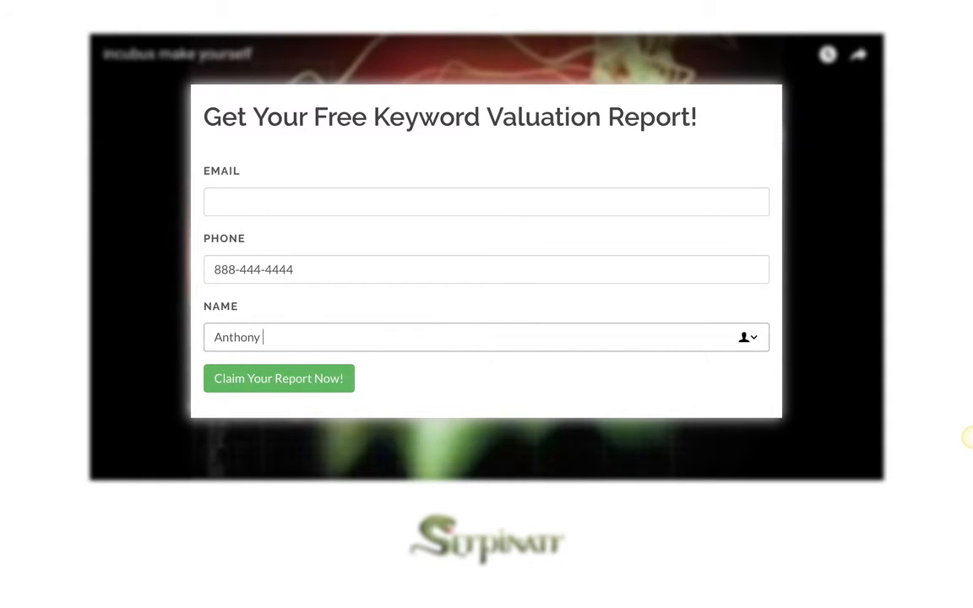
left_click(271, 379)
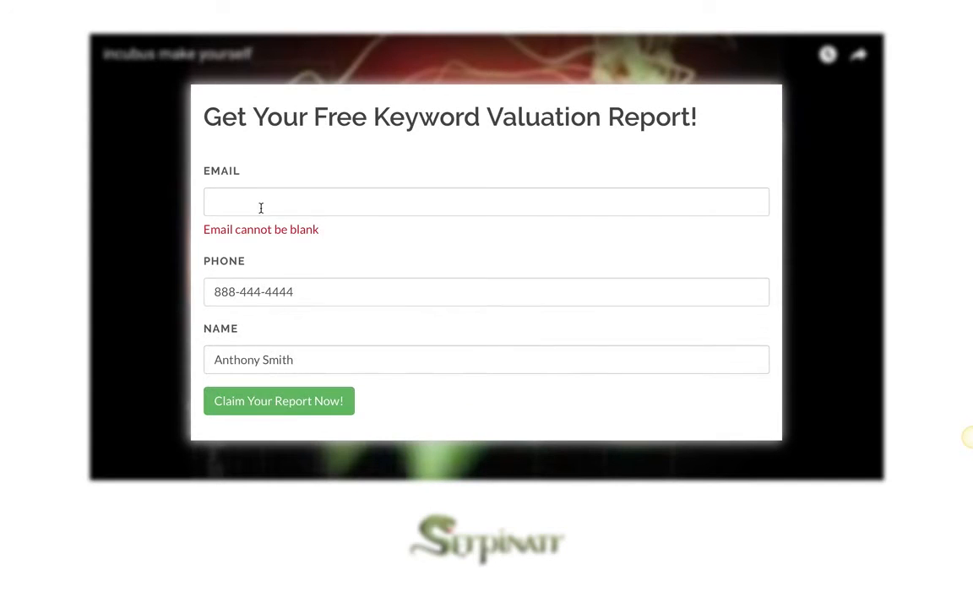